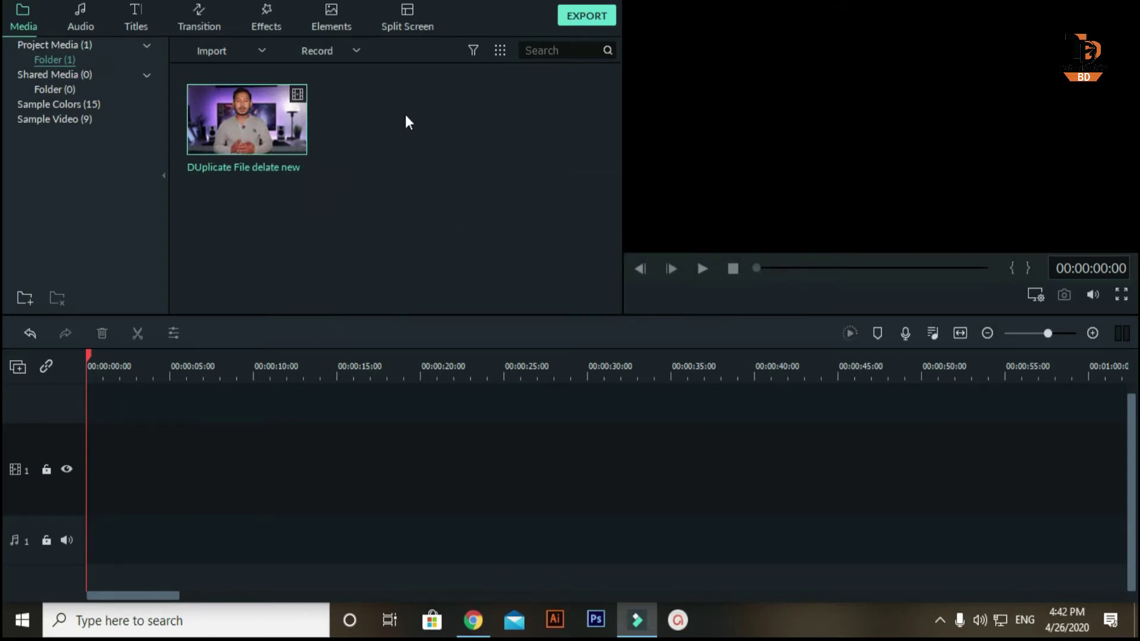
Place the "DUplicate File delate new" clip at the start of video track 1 and match the project settings to the media.
{"action": "mouse_move", "coordinate": [215, 96]}
{"action": "left_click_drag", "start_coordinate": [215, 97], "coordinate": [80, 498]}
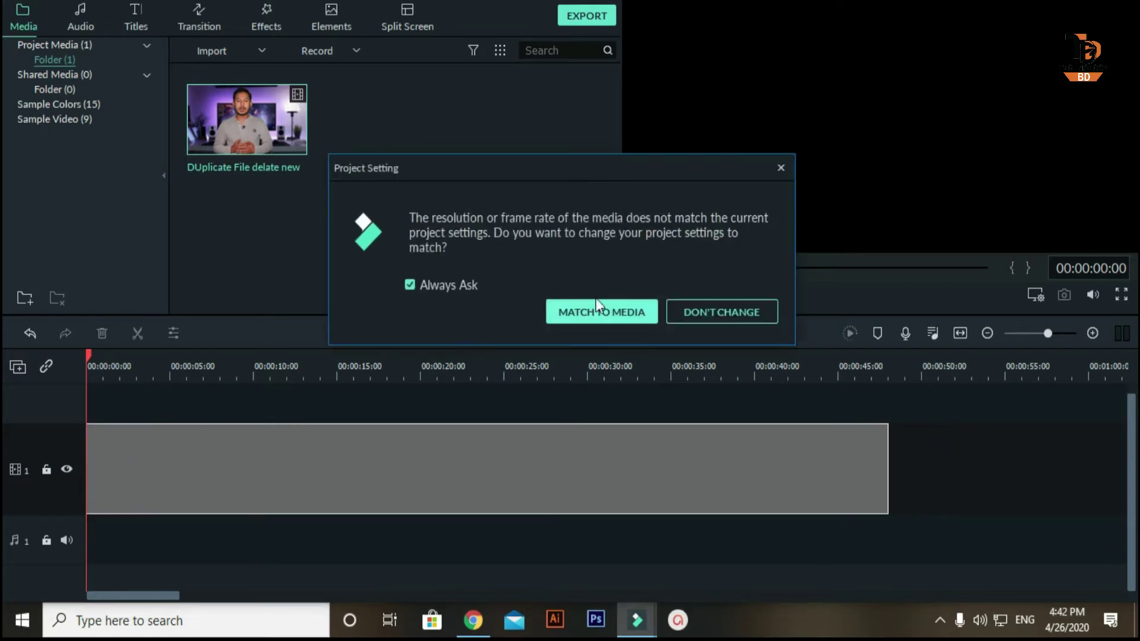
{"action": "left_click", "coordinate": [624, 311]}
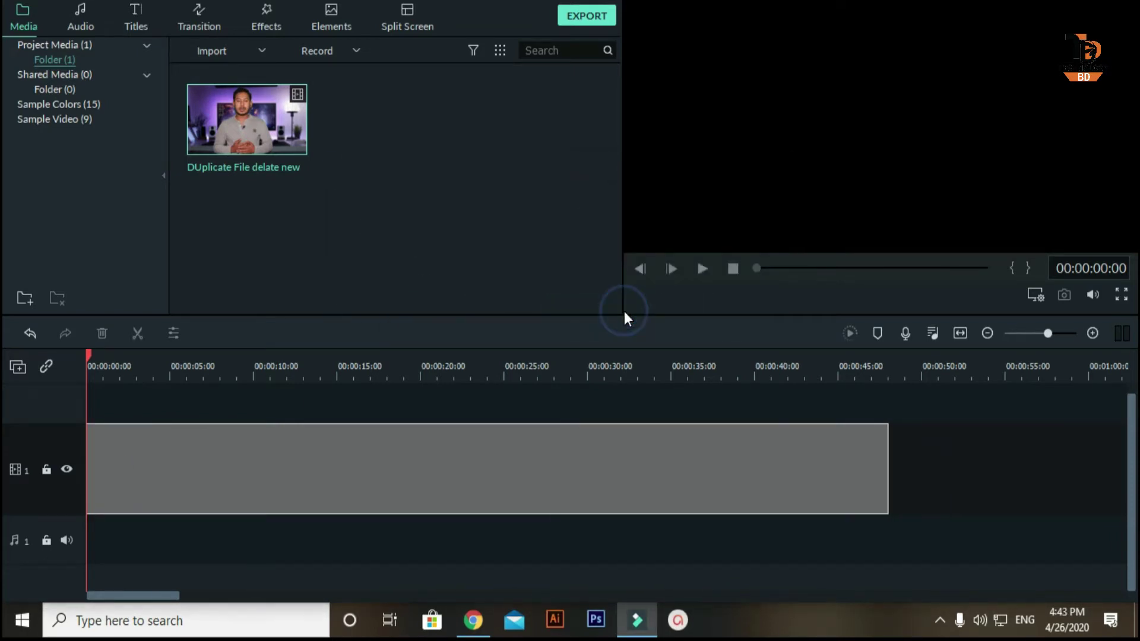
Preview the clip's opening part and split the clip at 00:00:10:02.
{"action": "key", "text": "space"}
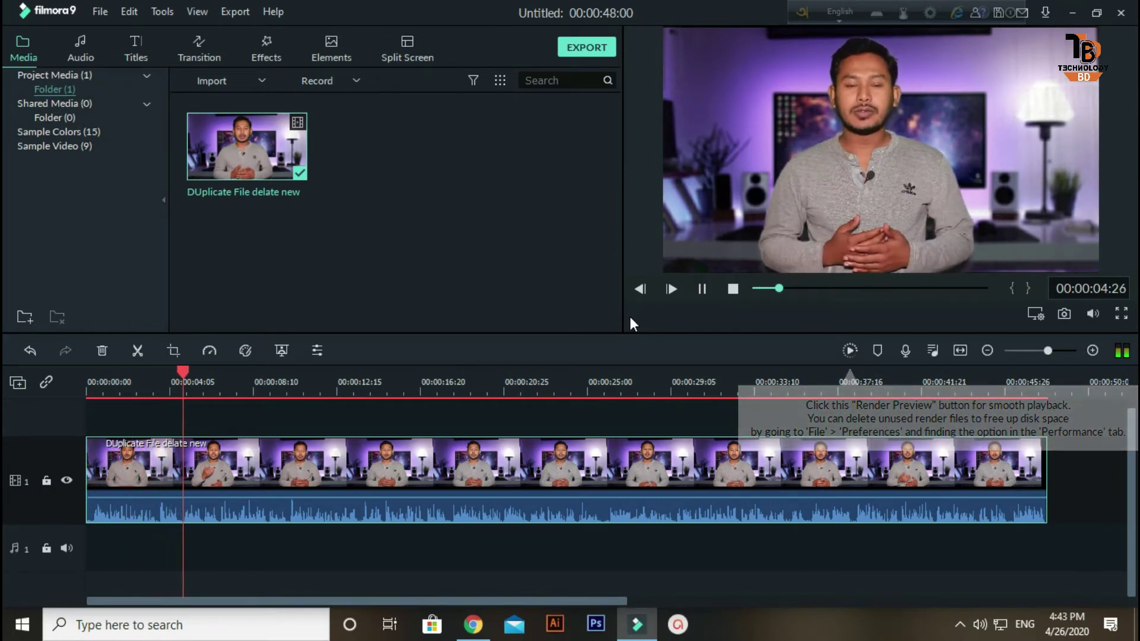
{"action": "key", "text": "space"}
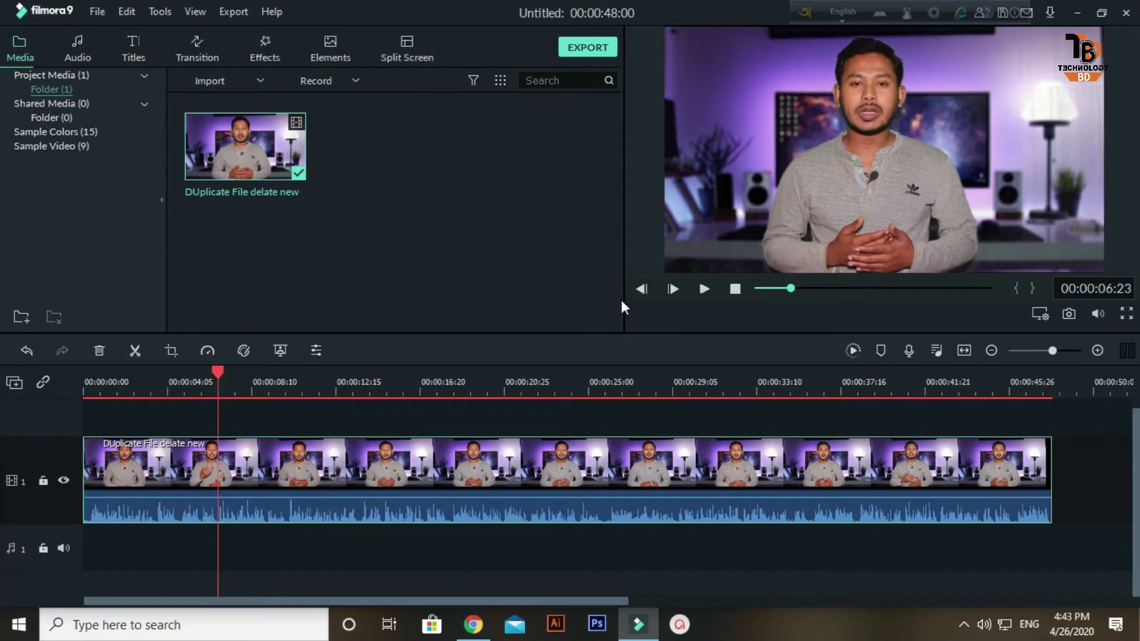
{"action": "key", "text": "space"}
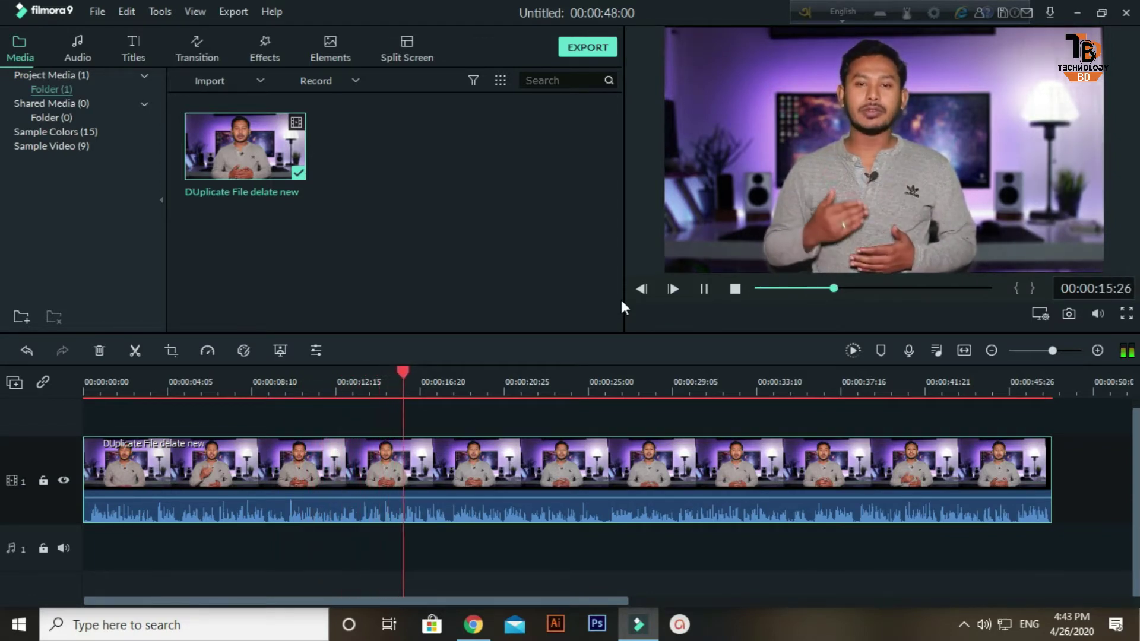
{"action": "key", "text": "space"}
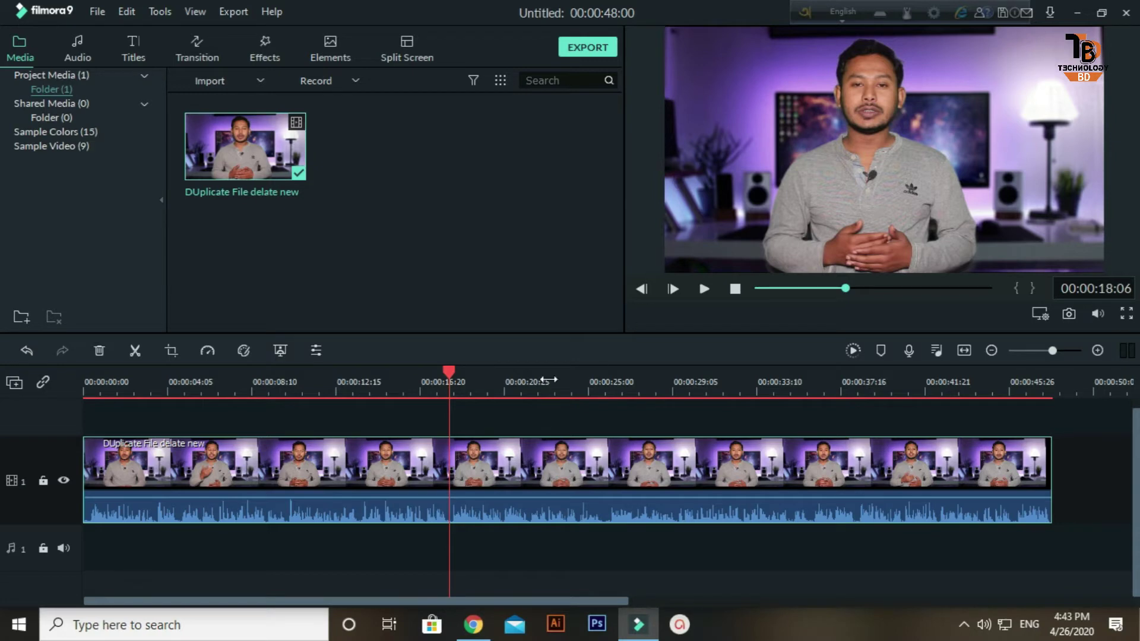
{"action": "left_click_drag", "start_coordinate": [449, 377], "coordinate": [289, 399]}
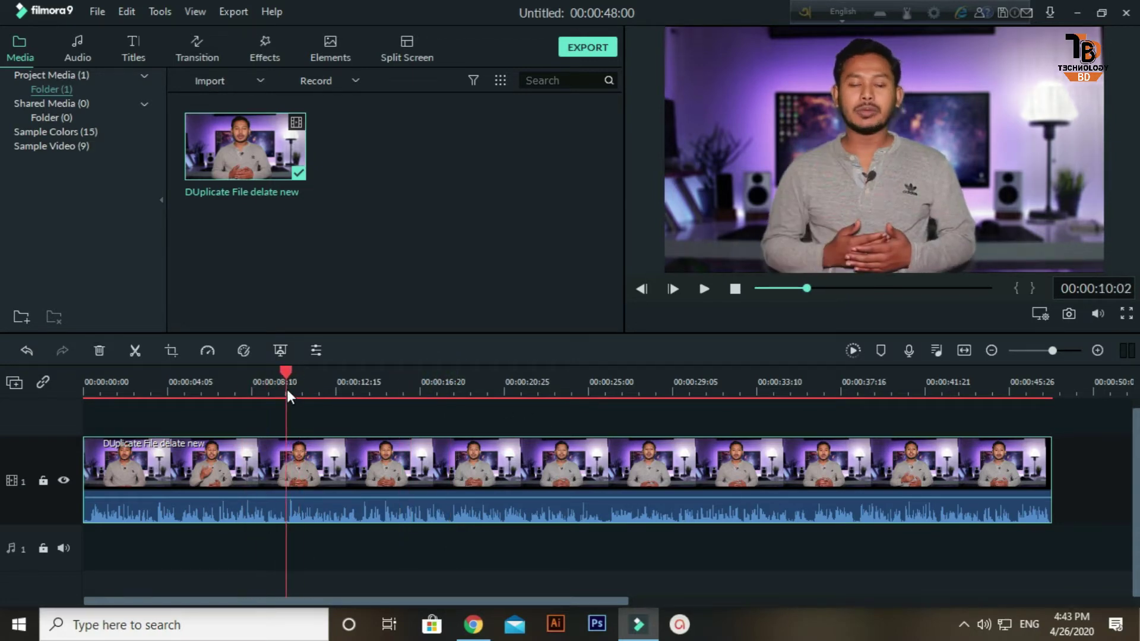
{"action": "left_click", "coordinate": [321, 470]}
{"action": "key", "text": "ctrl+b"}
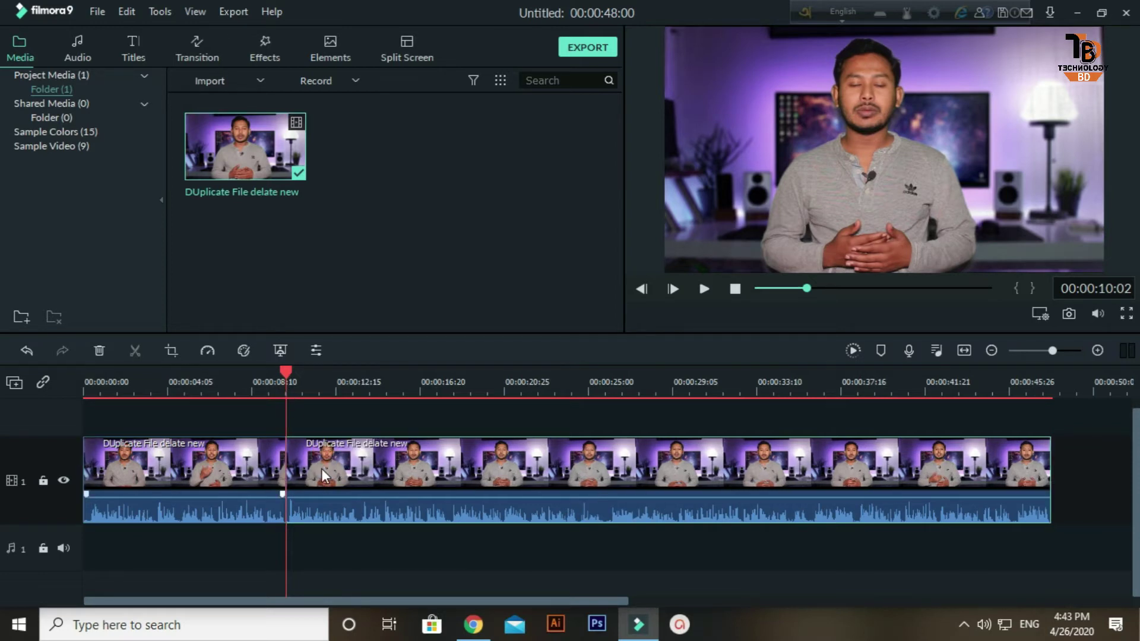
Split the second part of the clip again at 00:00:22:00.
{"action": "left_click_drag", "start_coordinate": [284, 369], "coordinate": [529, 417]}
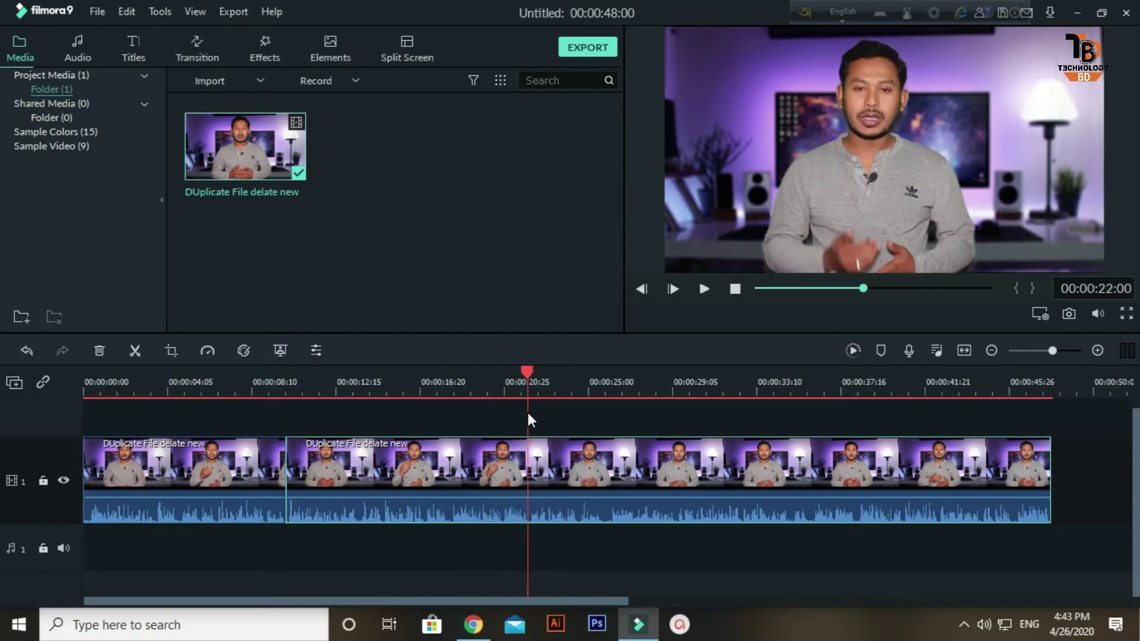
{"action": "left_click", "coordinate": [469, 496]}
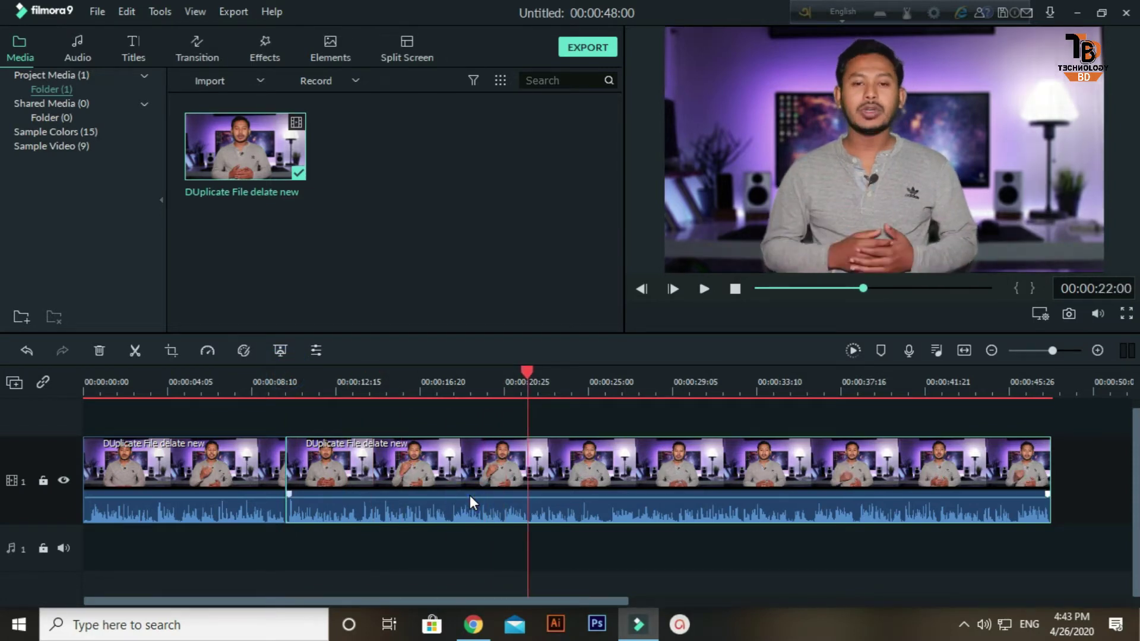
{"action": "key", "text": "ctrl+b"}
Open the audio settings of the middle segment and bring the full pitch control with its value into view.
{"action": "left_click", "coordinate": [429, 480]}
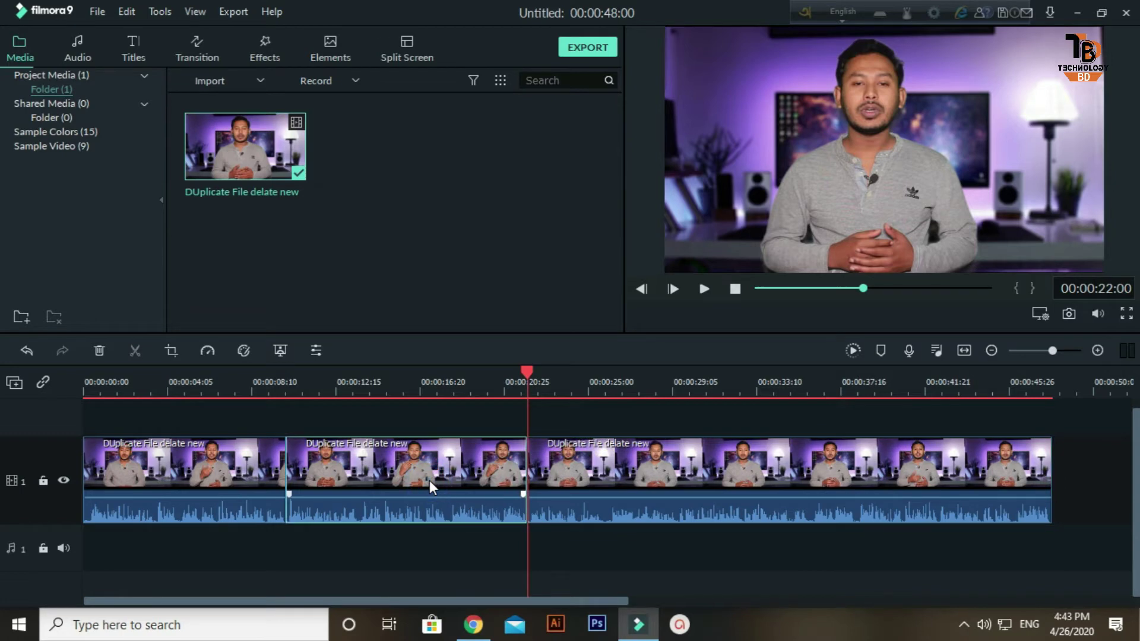
{"action": "left_click", "coordinate": [319, 349]}
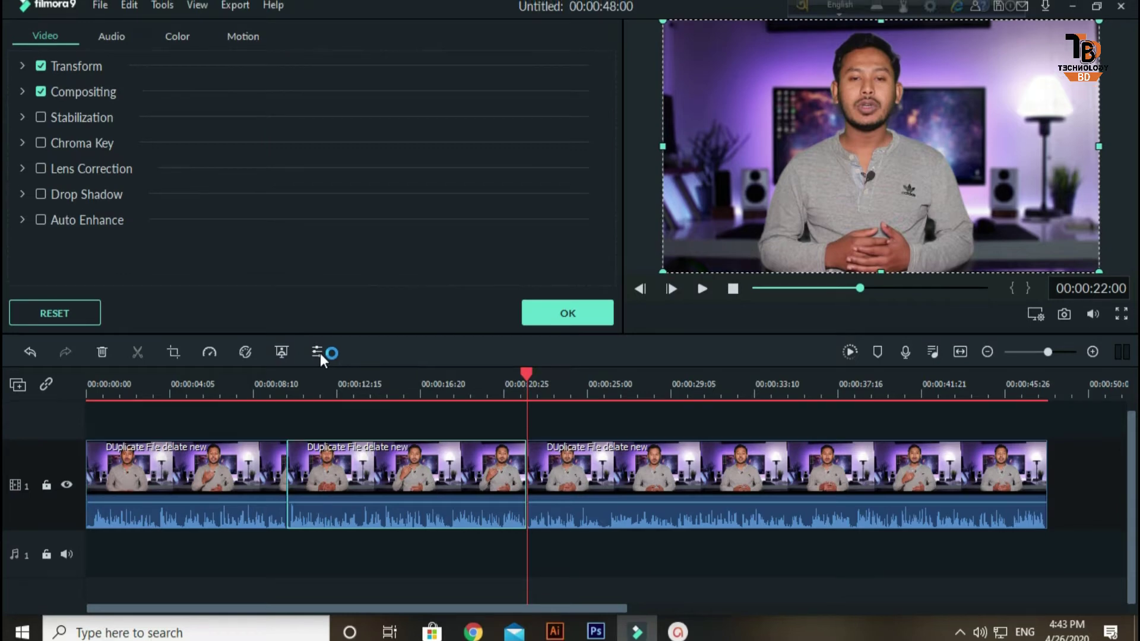
{"action": "left_click", "coordinate": [111, 37]}
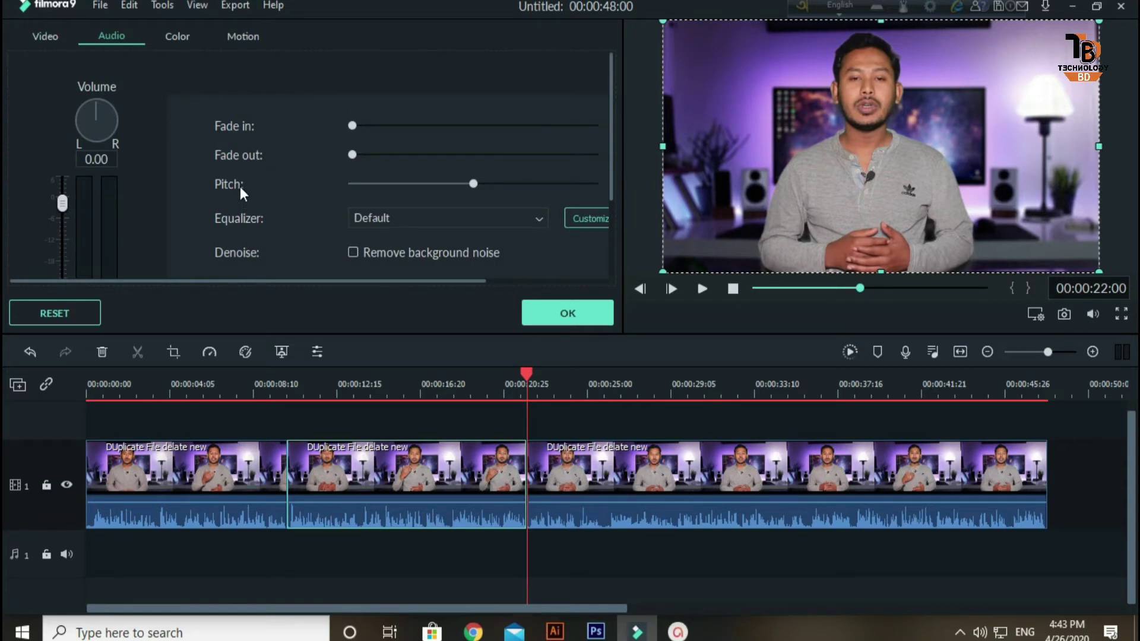
{"action": "left_click", "coordinate": [336, 276]}
{"action": "left_click_drag", "start_coordinate": [398, 280], "coordinate": [500, 293]}
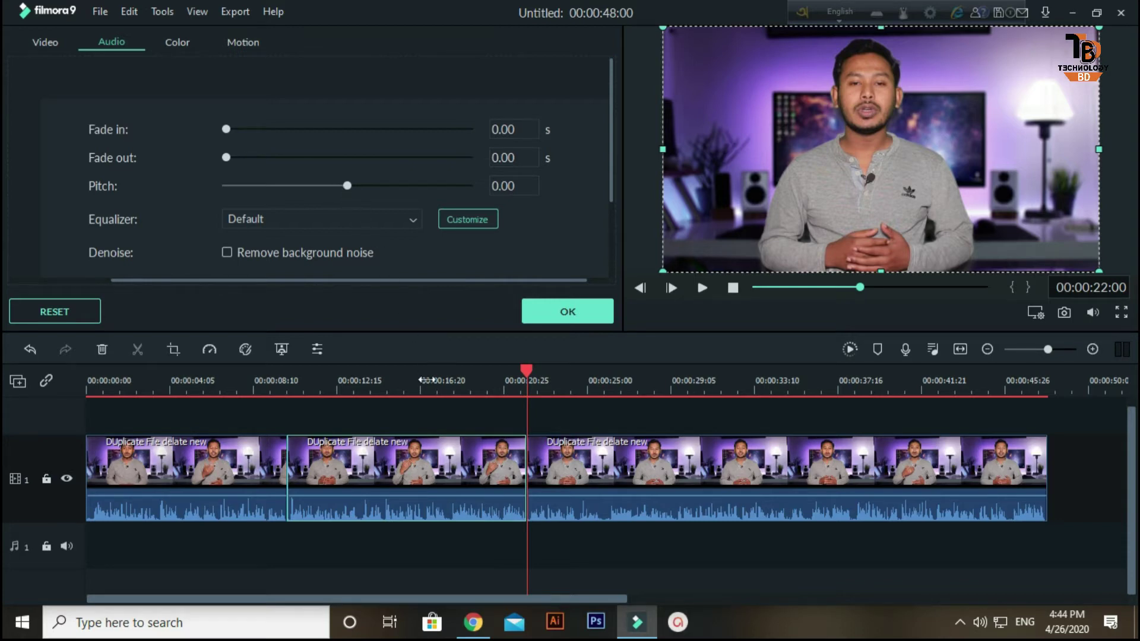
Try lowering the middle segment's pitch to -6.00 and to -5.00 while playing it from 00:00:10:21.
{"action": "left_click_drag", "start_coordinate": [524, 365], "coordinate": [301, 391]}
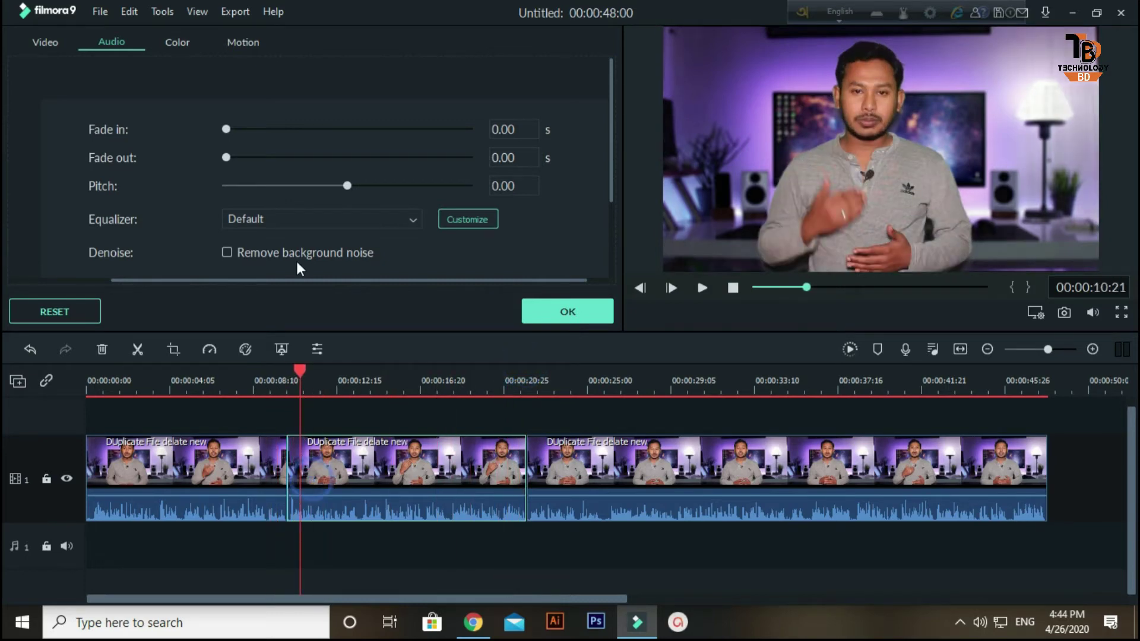
{"action": "left_click_drag", "start_coordinate": [349, 185], "coordinate": [286, 186]}
{"action": "key", "text": "space"}
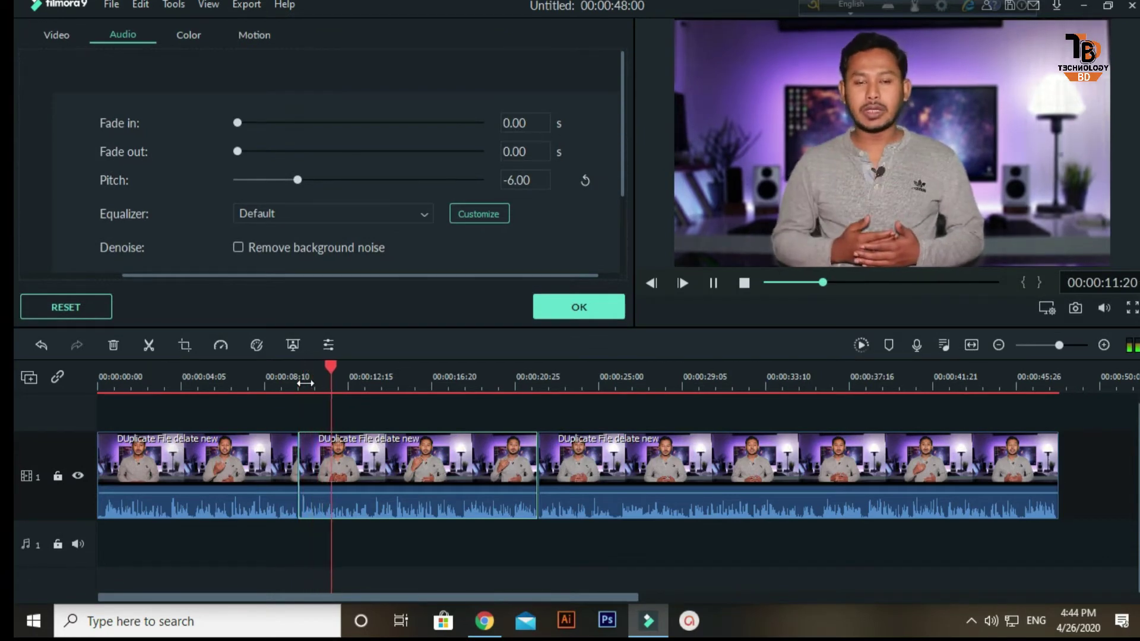
{"action": "left_click_drag", "start_coordinate": [297, 181], "coordinate": [308, 181]}
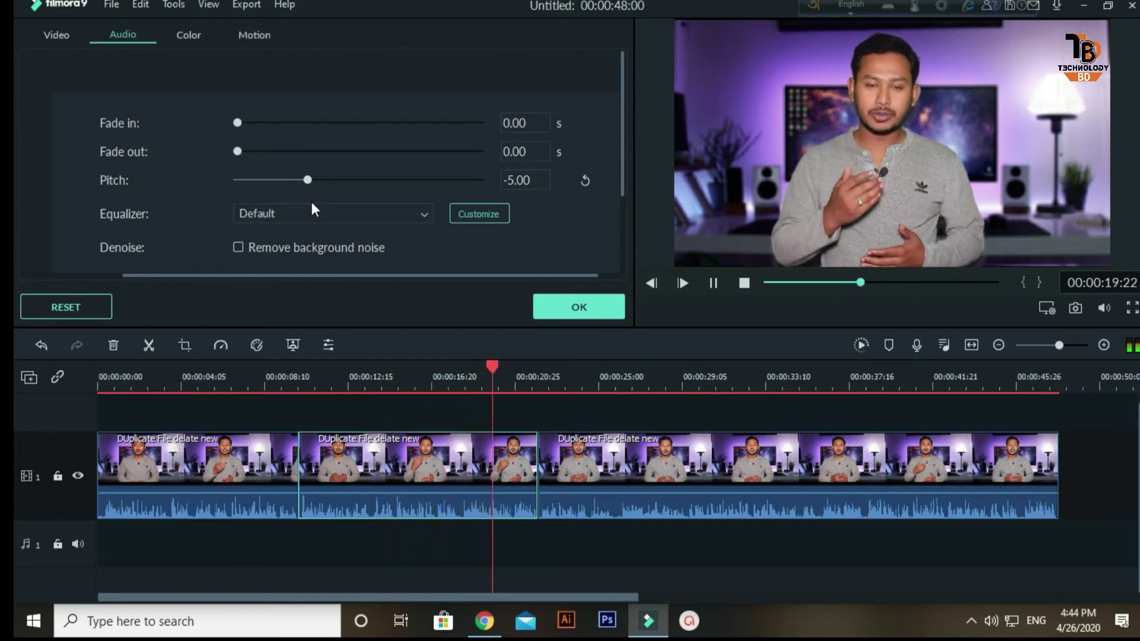
{"action": "key", "text": "space"}
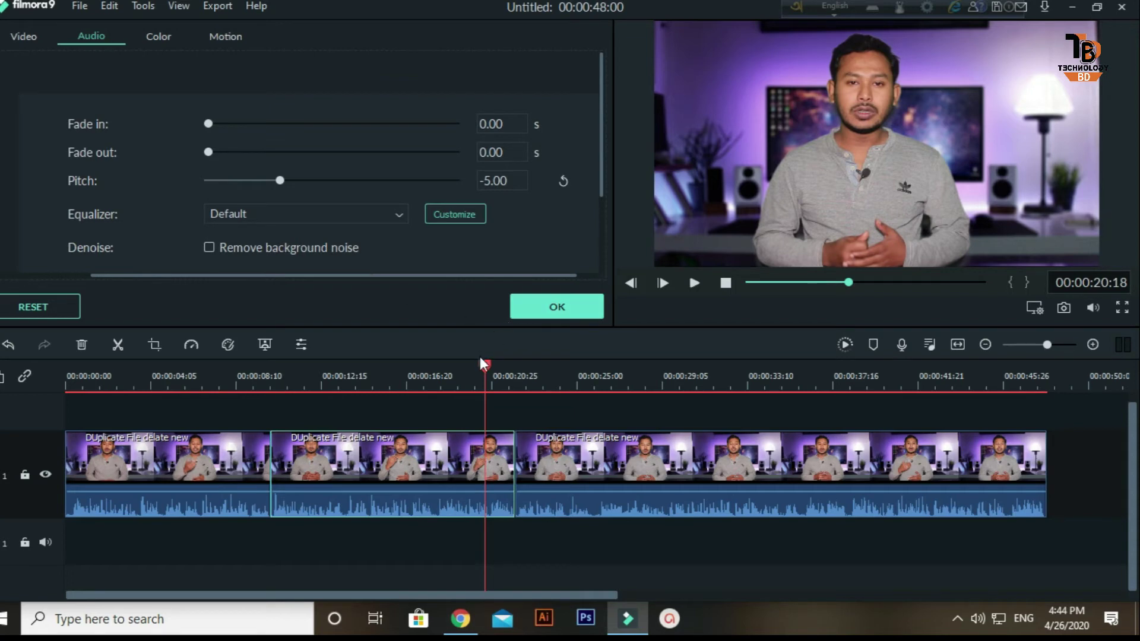
Try raising the middle segment's pitch to 2.00 and to 6.00, playing the segment from near its start.
{"action": "left_click_drag", "start_coordinate": [482, 372], "coordinate": [274, 422]}
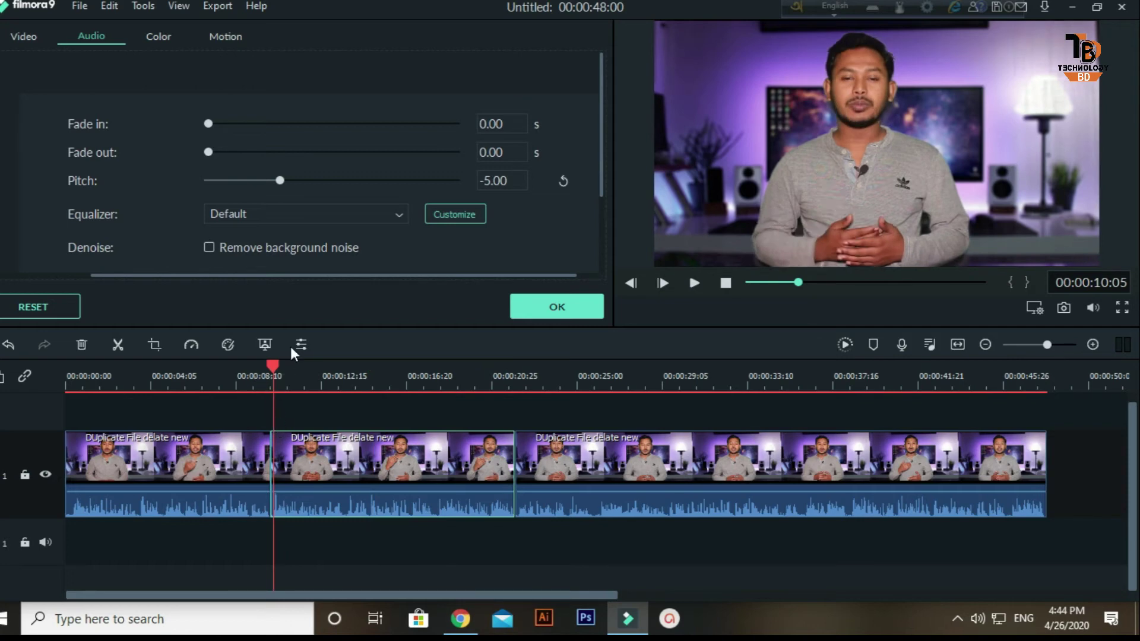
{"action": "left_click_drag", "start_coordinate": [280, 183], "coordinate": [358, 191]}
{"action": "key", "text": "space"}
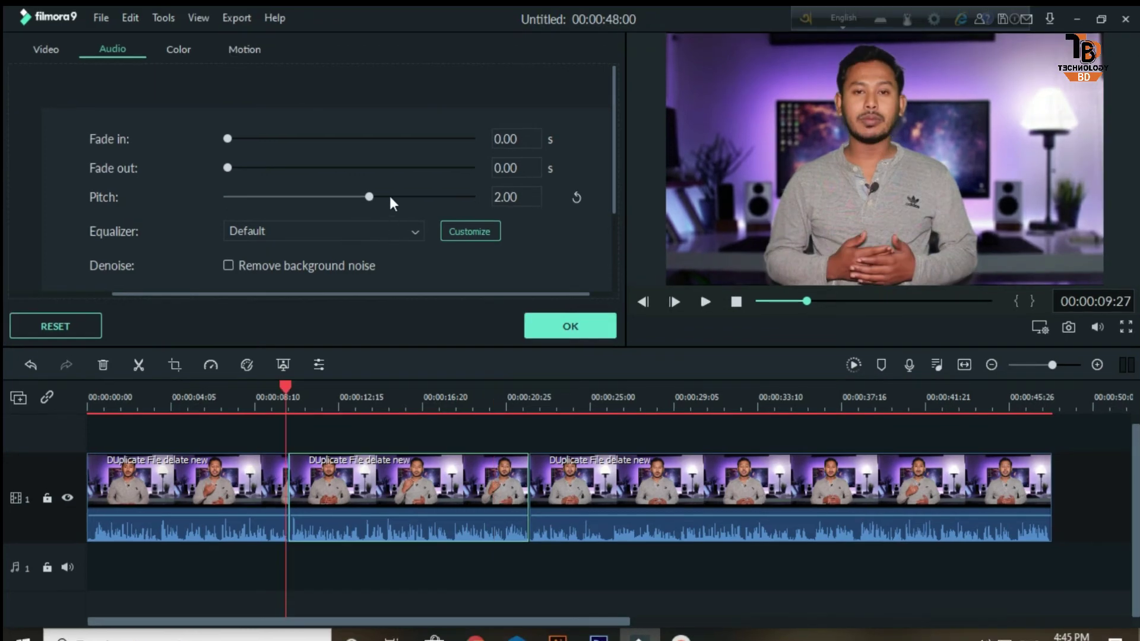
{"action": "left_click_drag", "start_coordinate": [370, 196], "coordinate": [410, 198]}
{"action": "key", "text": "space"}
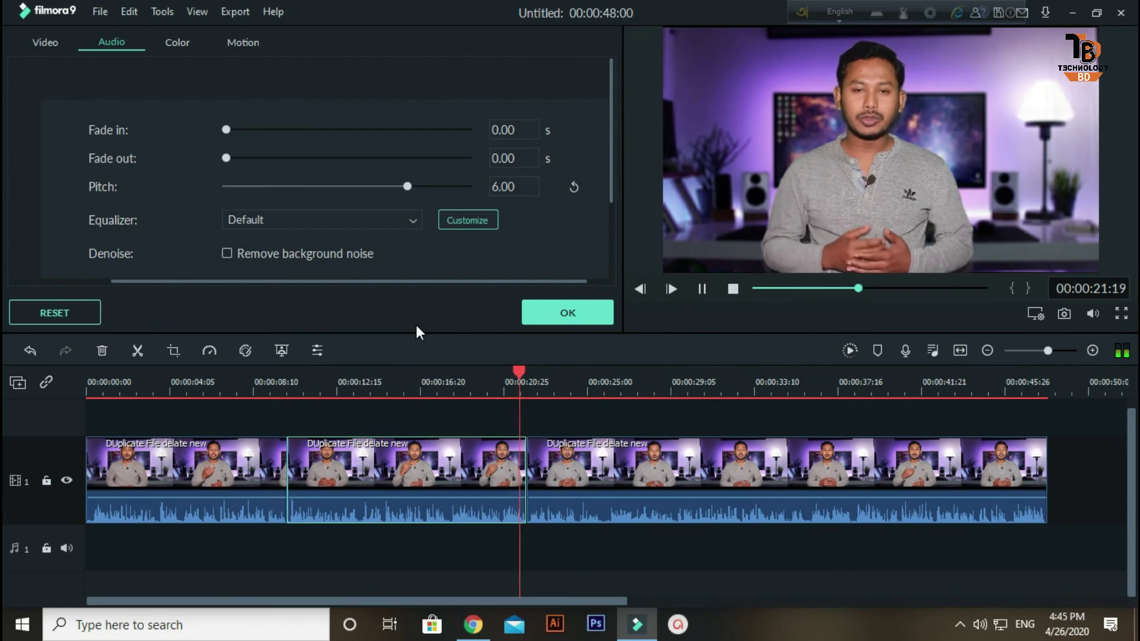
{"action": "key", "text": "space"}
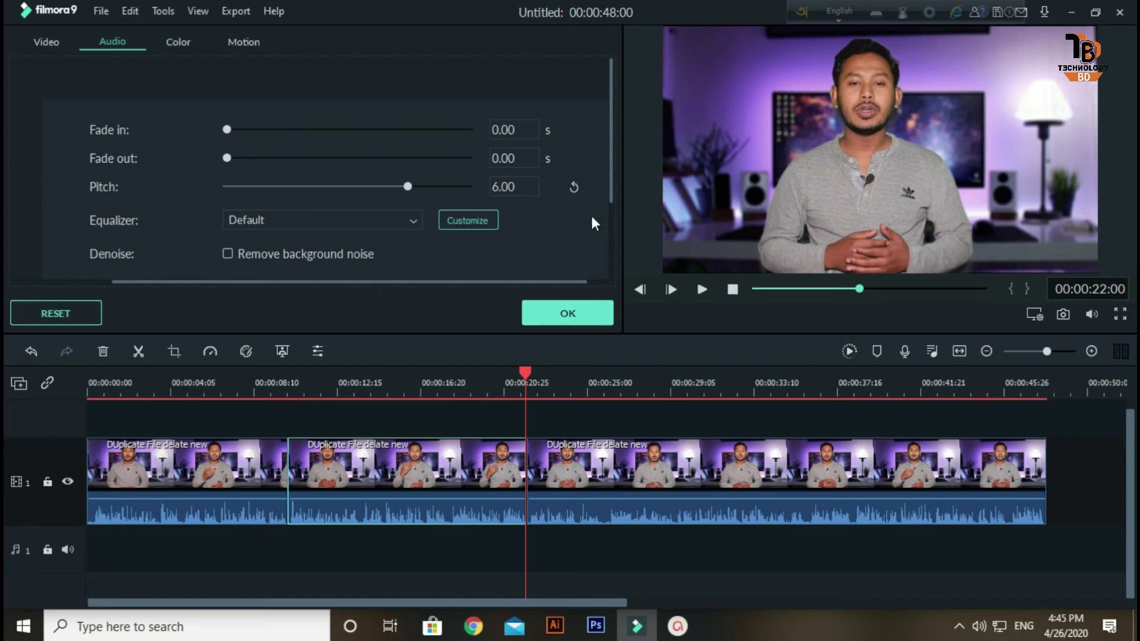
Reset the middle segment's pitch to its default and confirm the audio settings.
{"action": "left_click", "coordinate": [574, 187]}
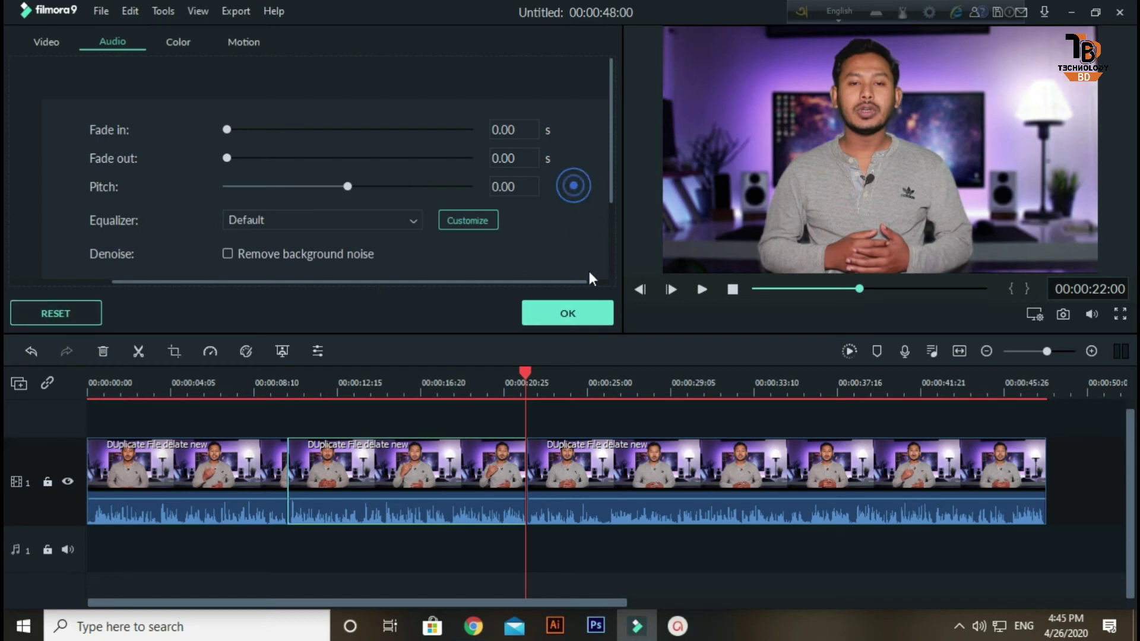
{"action": "left_click", "coordinate": [582, 322]}
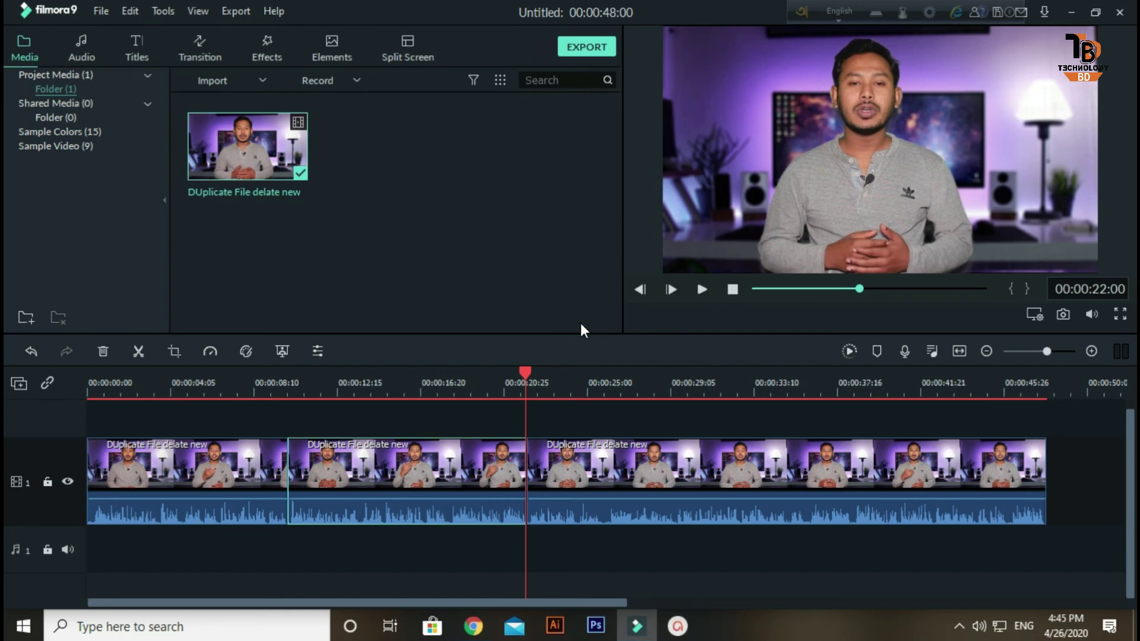